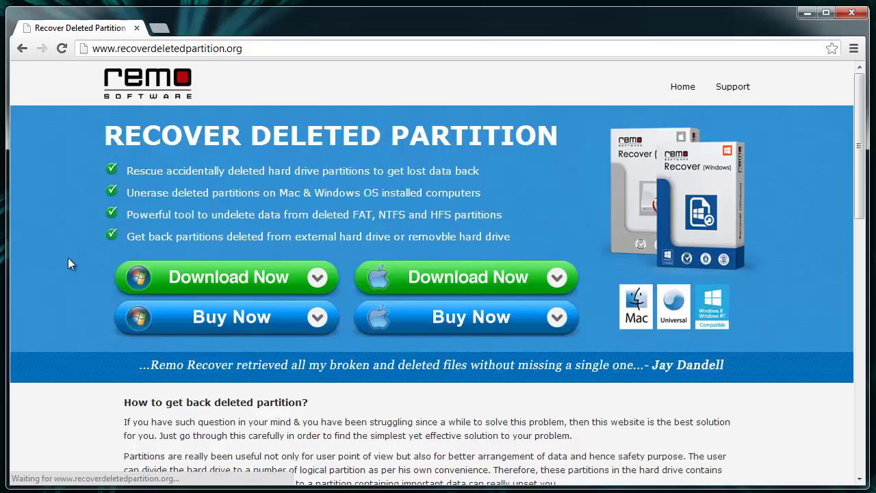
Step: Download the Windows edition of Remo Recover from recoverdeletedpartition.org
left_click(189, 280)
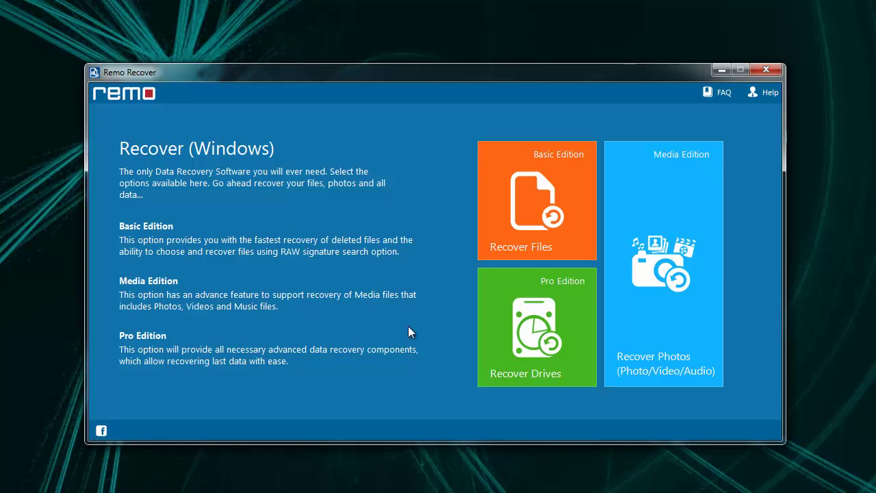
Step: Choose Recover Drives, then Partition Recovery, to list the storage devices Disk - 0 and Disk - 1
left_click(545, 328)
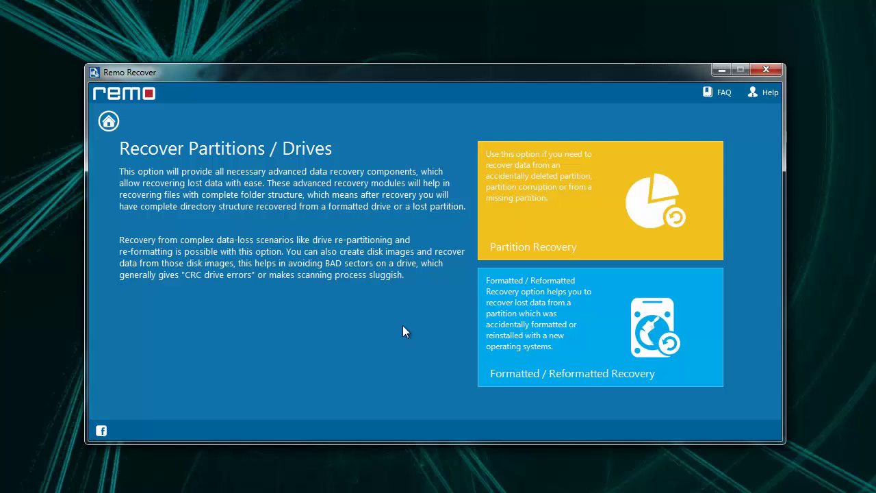
left_click(573, 230)
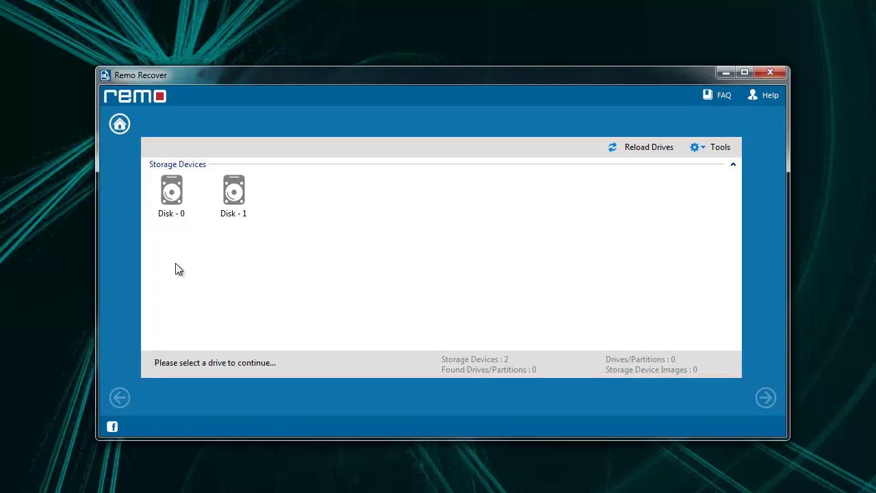
Step: Scan Disk - 0 for lost partitions and select the found 210 GB Disk - 0, NTFS - 1
left_click(165, 196)
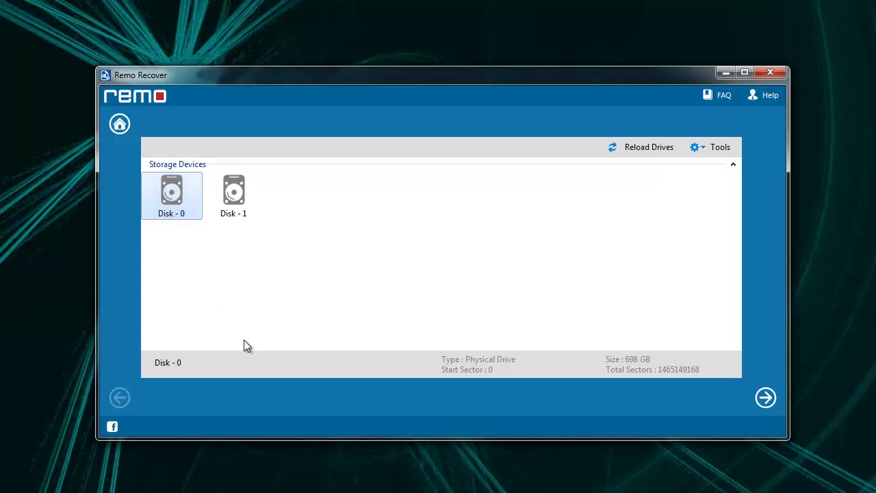
left_click(764, 403)
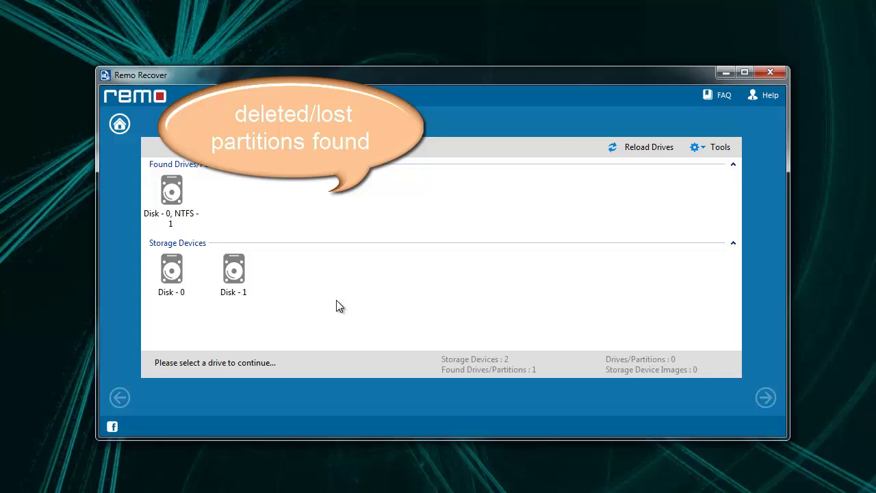
left_click(168, 197)
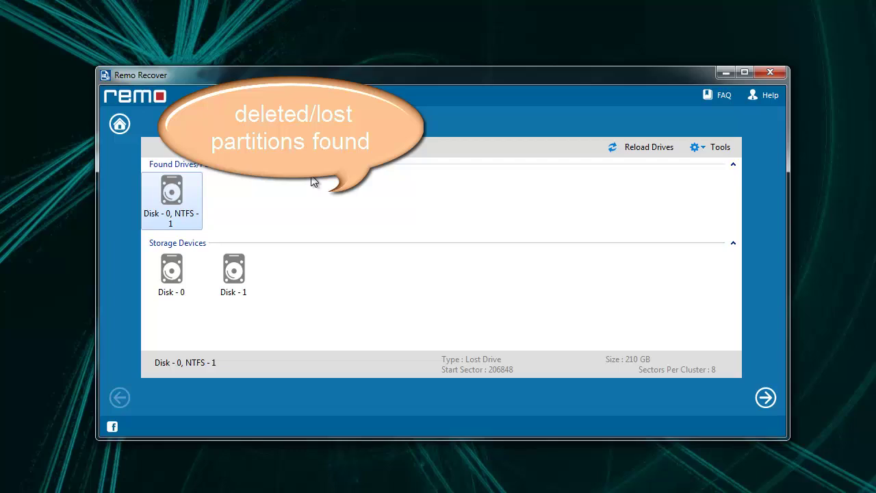
Step: Recover data from Disk - 0, NTFS - 1 without the file-type scan, yielding 36.2 GB of files
left_click(765, 399)
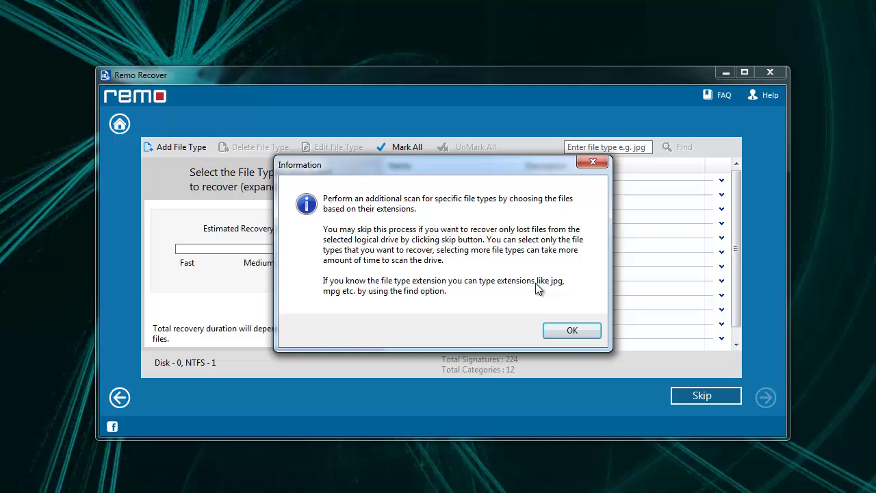
left_click(564, 331)
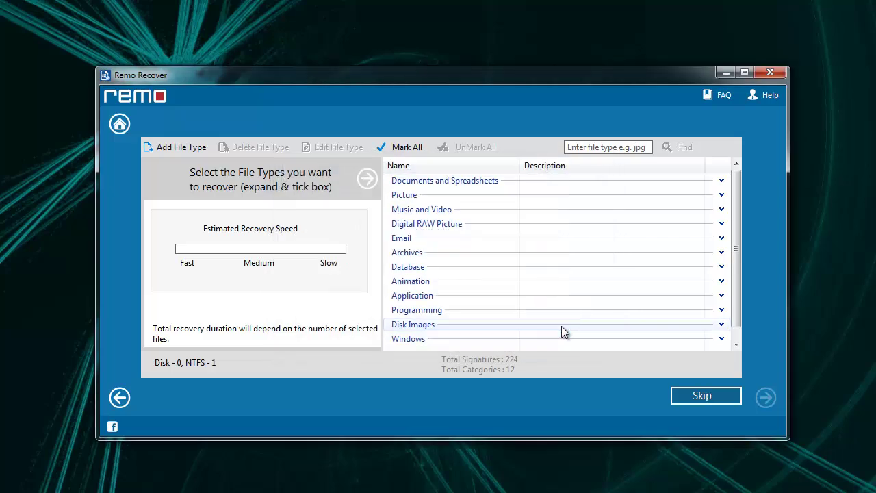
left_click(701, 396)
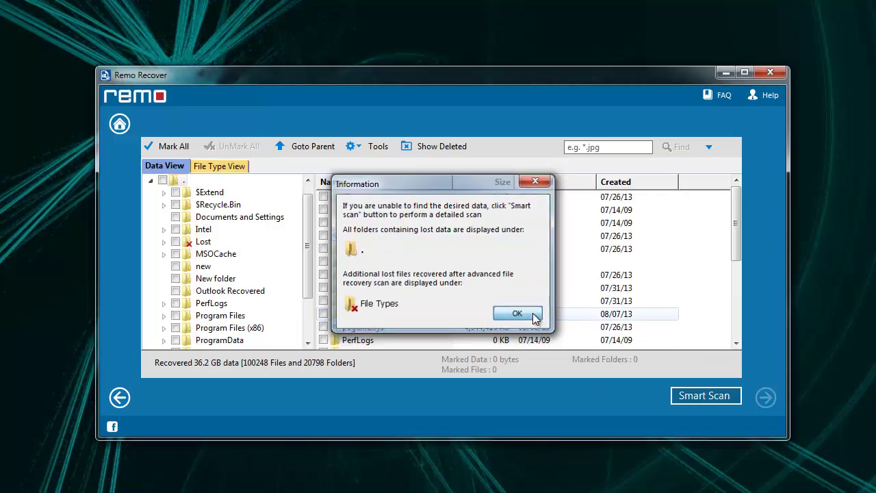
Step: Mark repaired-mydata.rar, the second repaired archive, sam Recovered1 and New folder (73.6 MB) for recovery
left_click(512, 313)
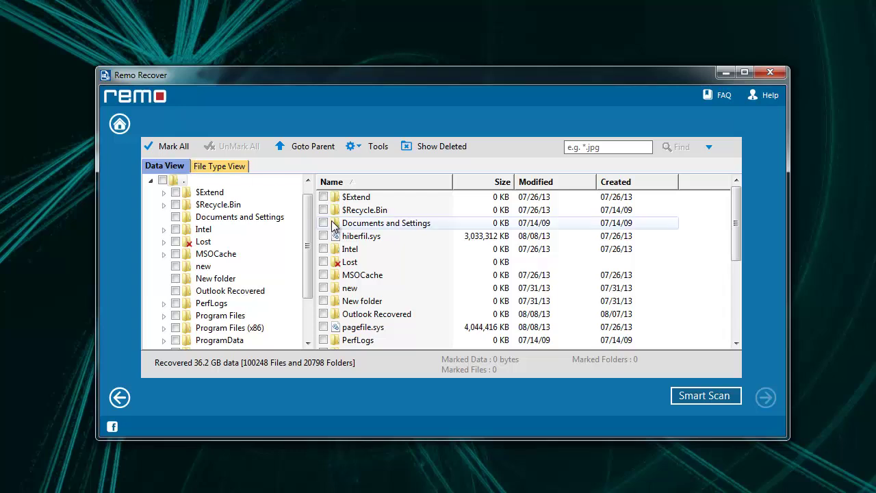
scroll(645, 299, "down", 4)
left_click(324, 249)
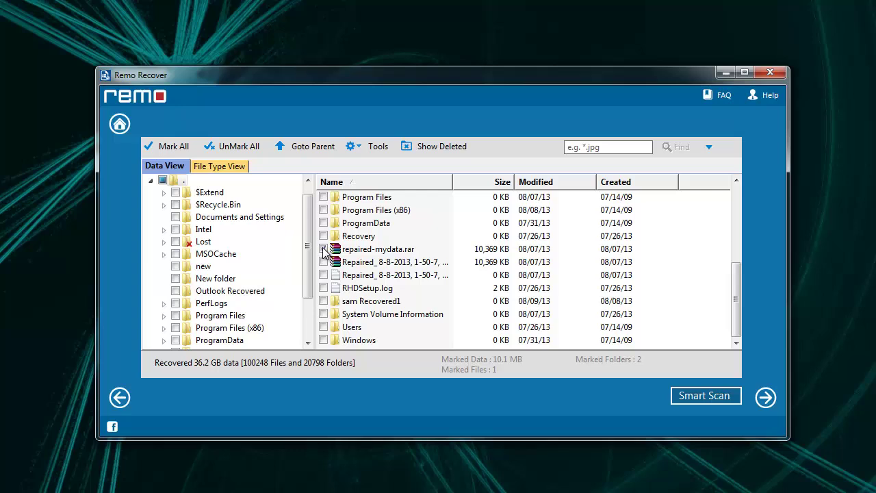
left_click(324, 263)
left_click(323, 302)
left_click_drag(739, 291, 739, 213)
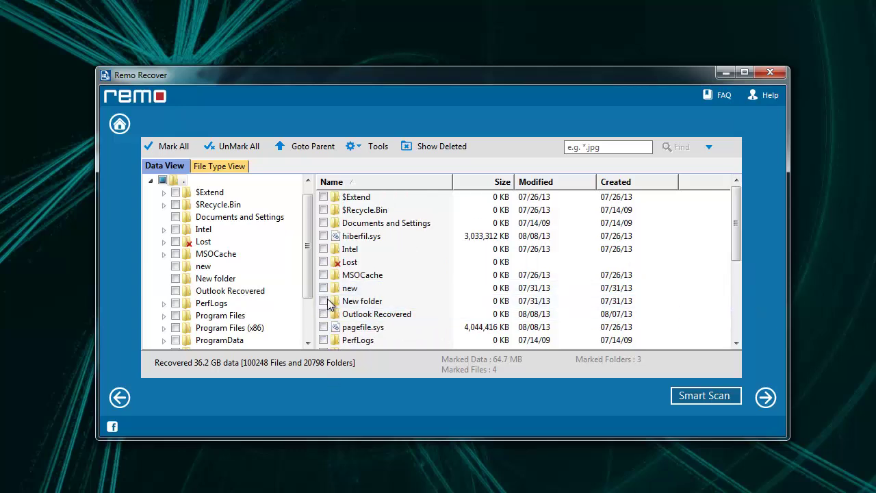
left_click(324, 301)
scroll(776, 186, "down", 3)
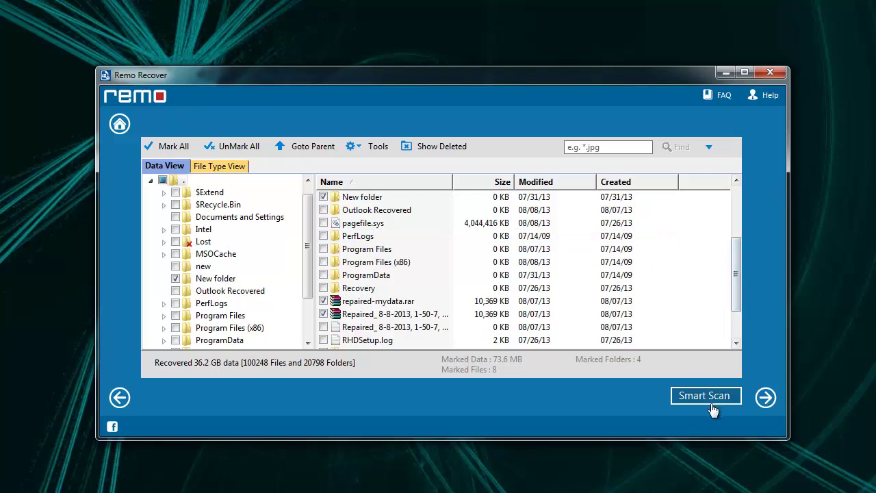
left_click(766, 398)
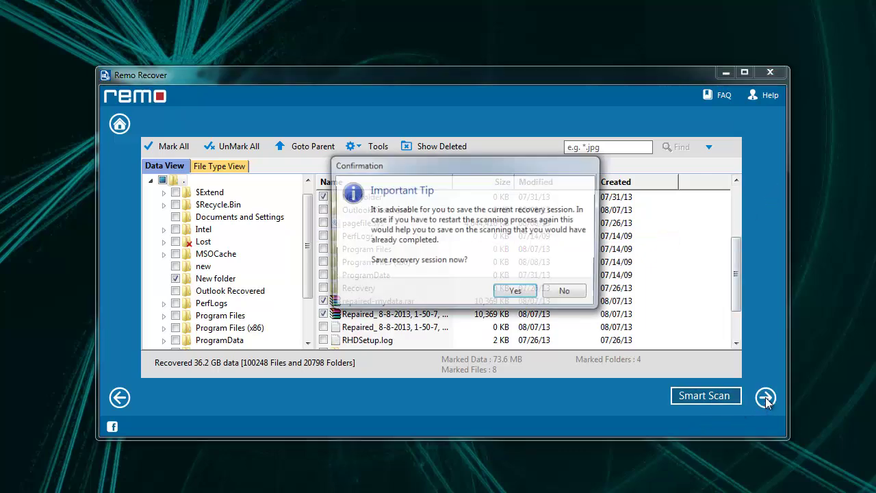
Step: Confirm saving the recovery session and store it as a .rrs4 file in Documents
left_click(516, 293)
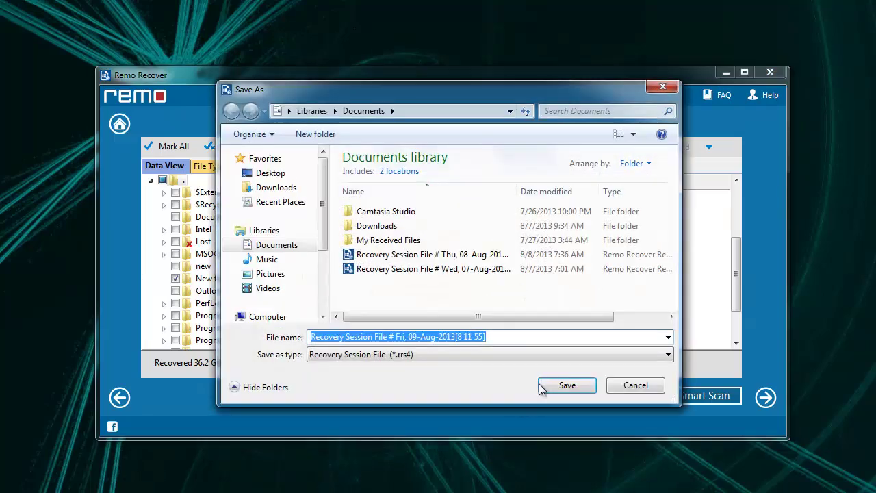
left_click(553, 382)
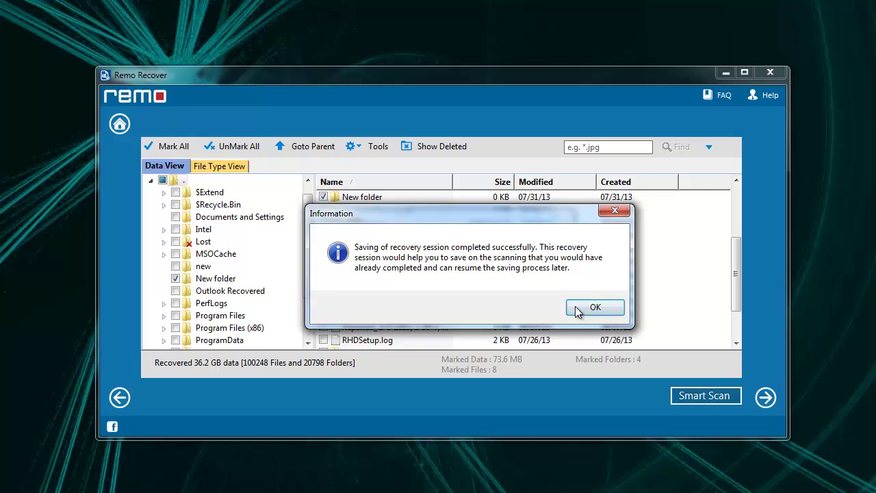
left_click(579, 309)
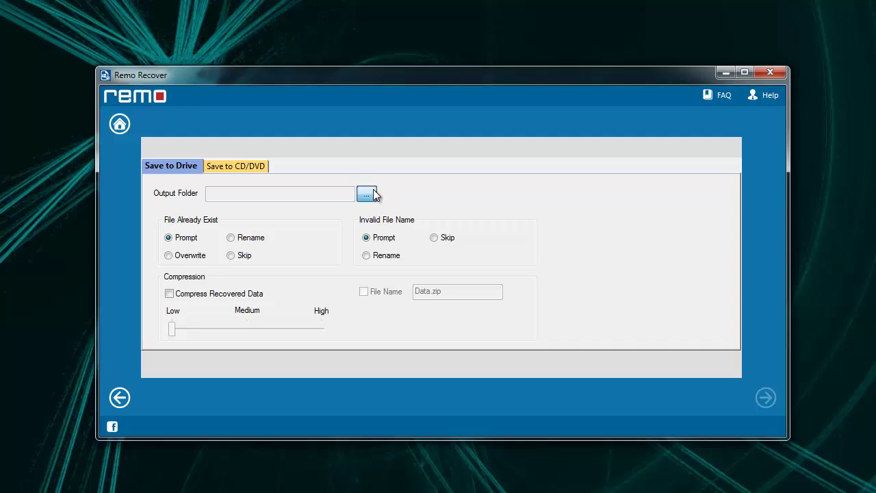
Step: Create a folder named 'new' on New Volume (E:) and set E:\new as the output folder
left_click(366, 194)
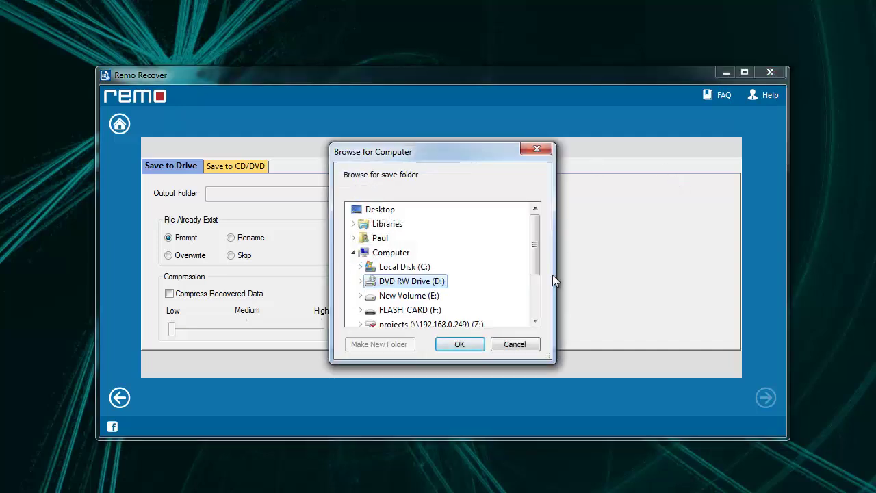
left_click(401, 296)
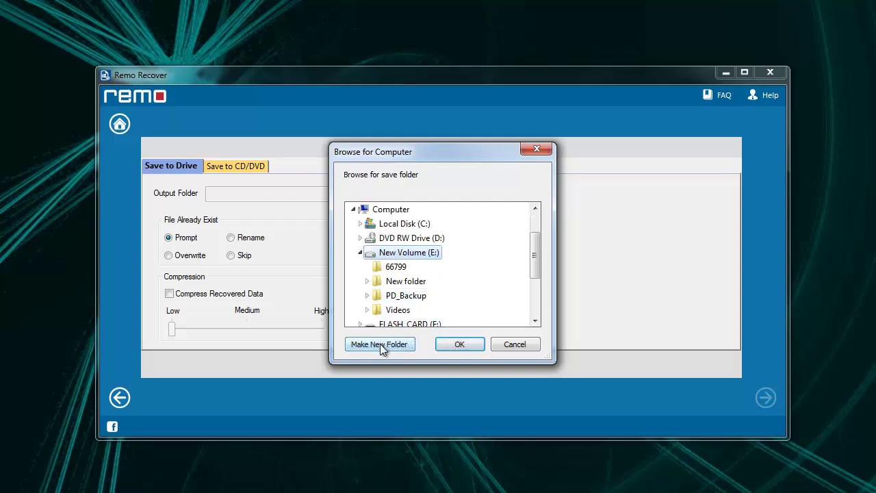
left_click(380, 343)
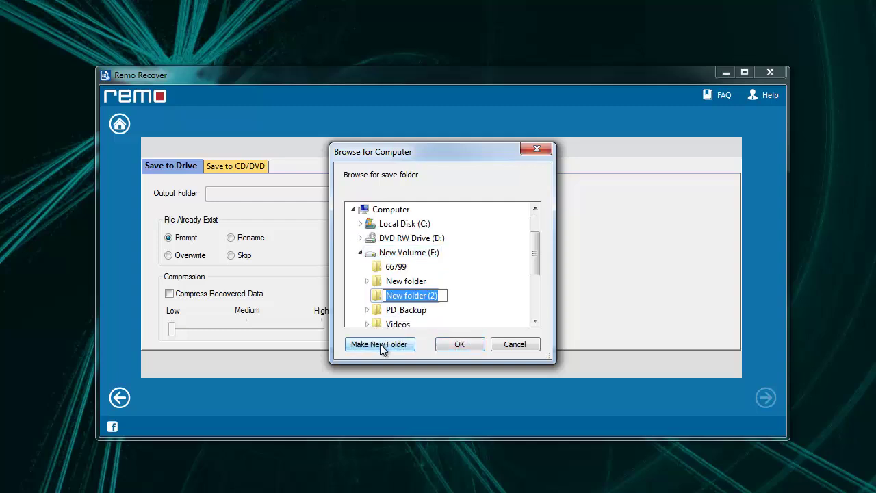
type("new")
left_click(498, 286)
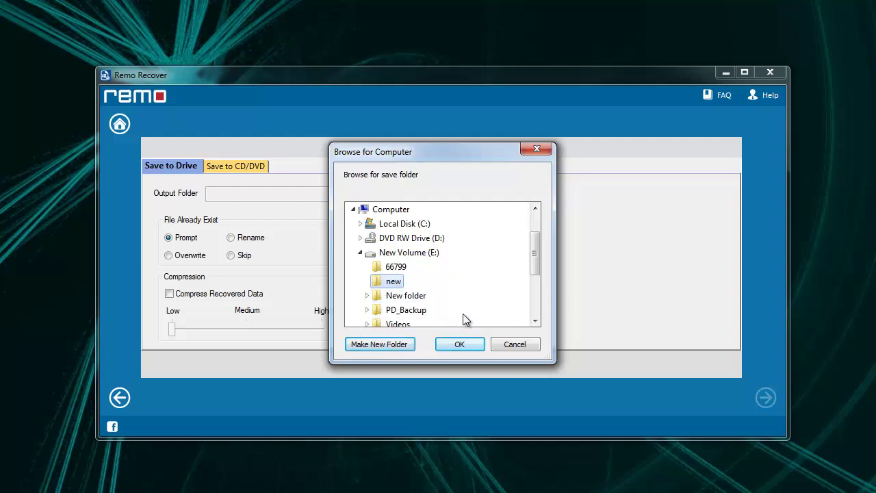
left_click(460, 344)
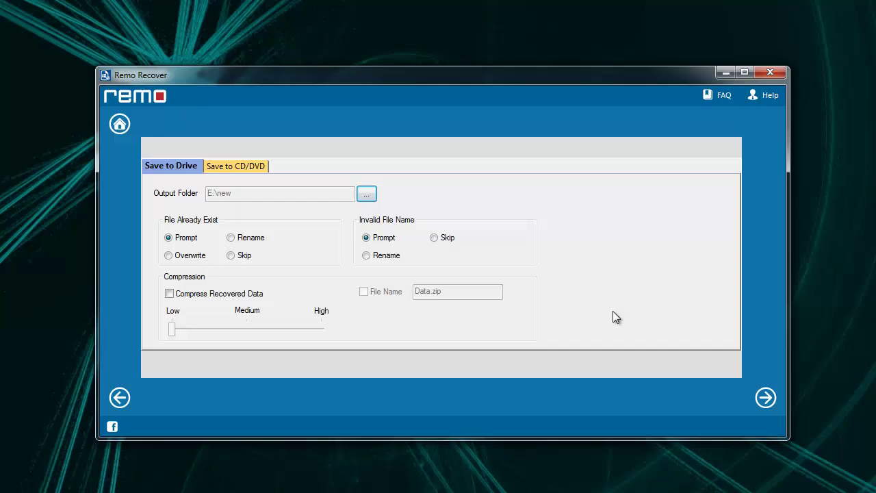
Step: Save the marked files to E:\new and browse the recovered New folder in Explorer
left_click(765, 403)
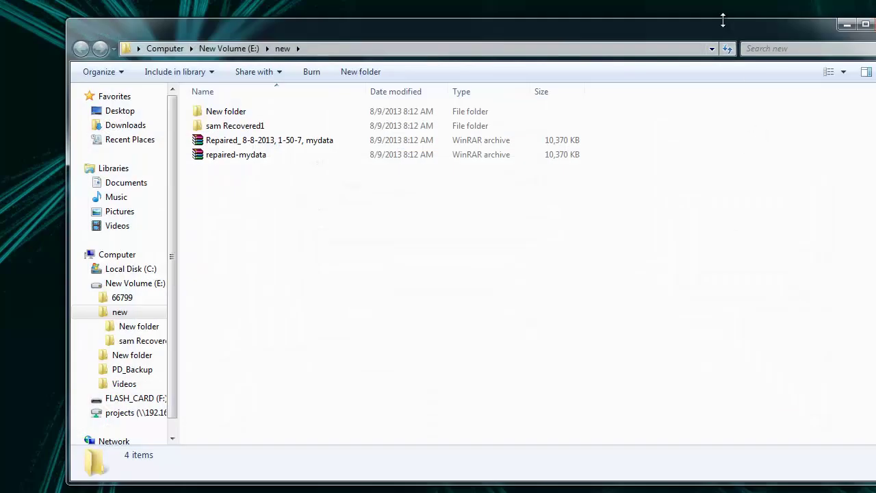
left_click_drag(717, 33, 673, 30)
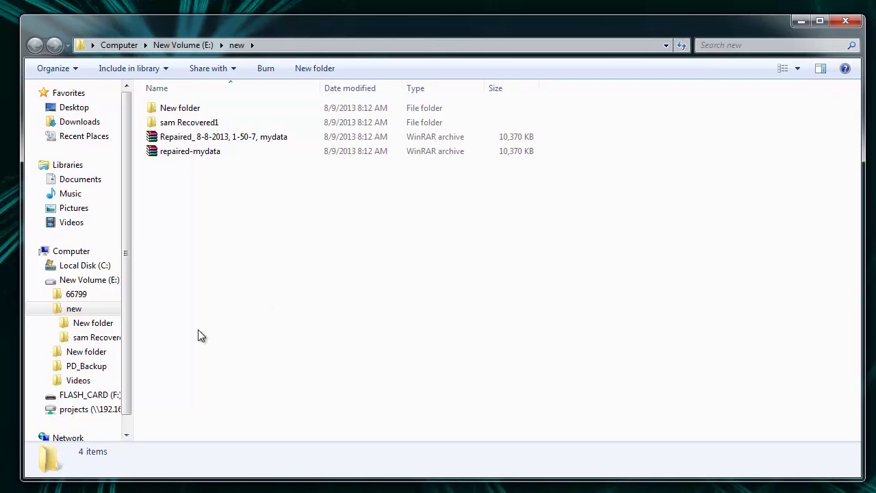
double_click(180, 108)
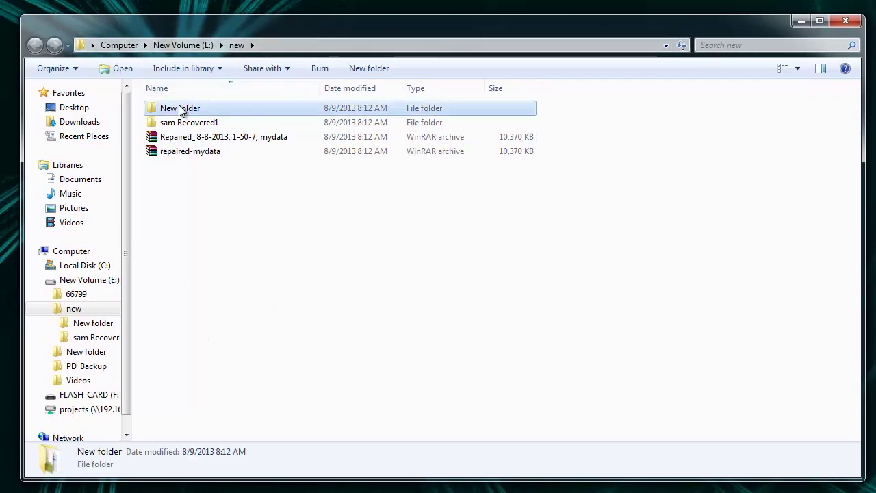
left_click(237, 45)
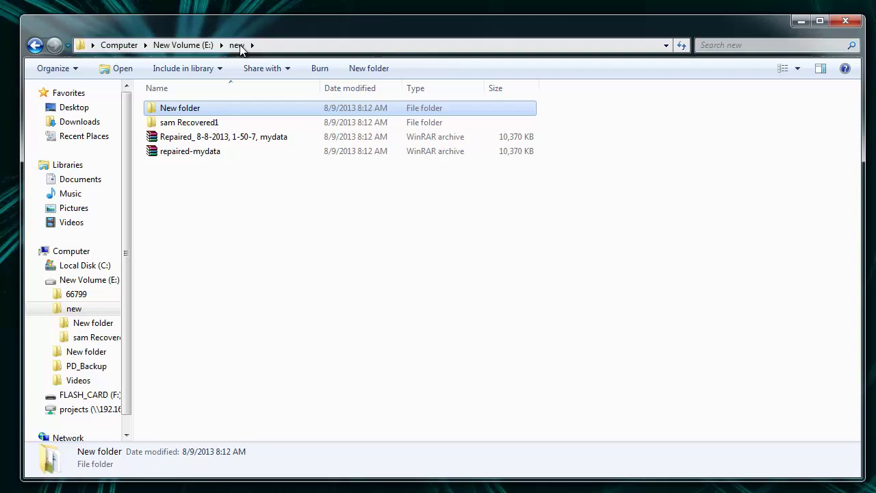
left_click(235, 227)
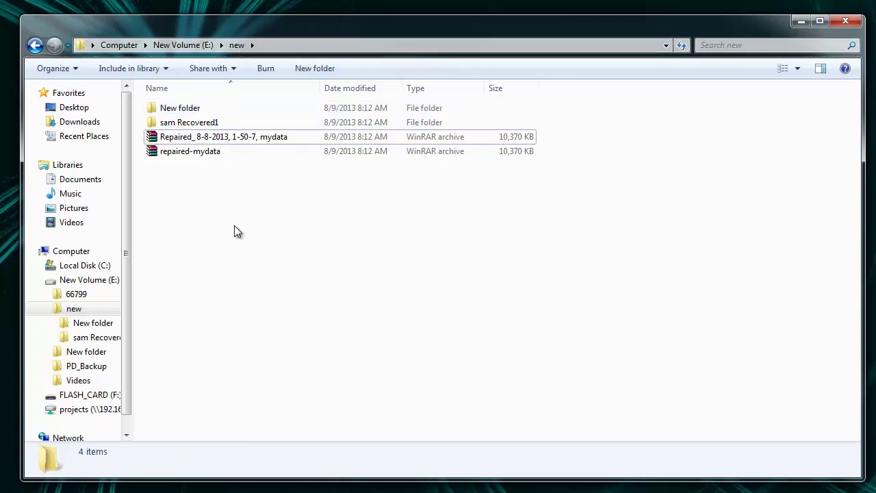